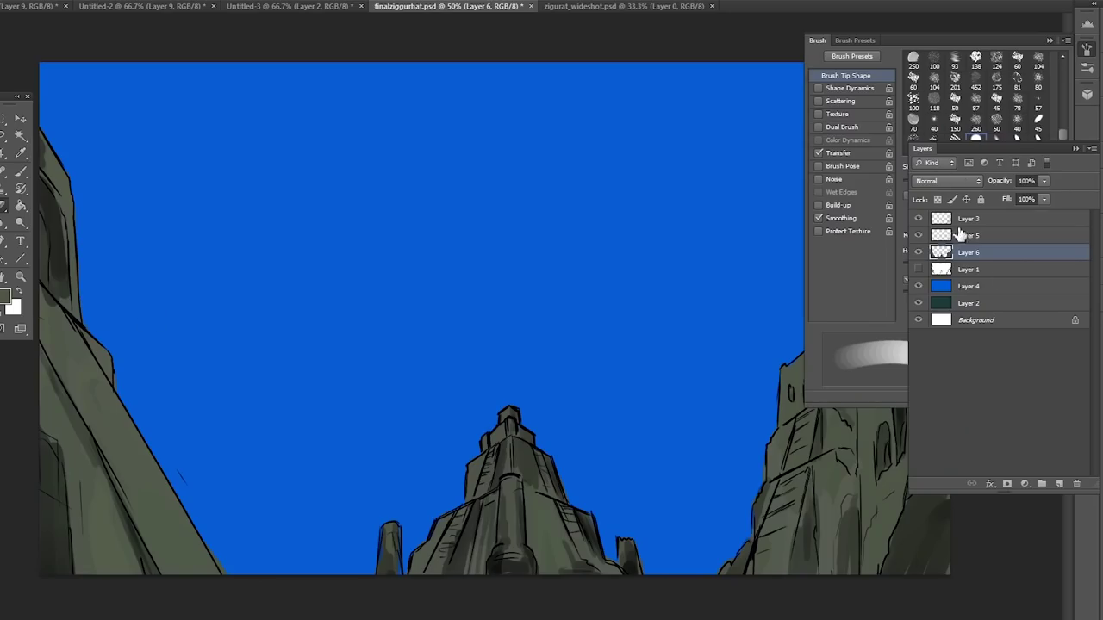
# - Paint the central ziggurat and the flanking ruins on Layer 6 in warm sand, yellow and pinkish tones
pyautogui.click(21, 286)
pyautogui.click(1076, 229)
pyautogui.click(562, 407)
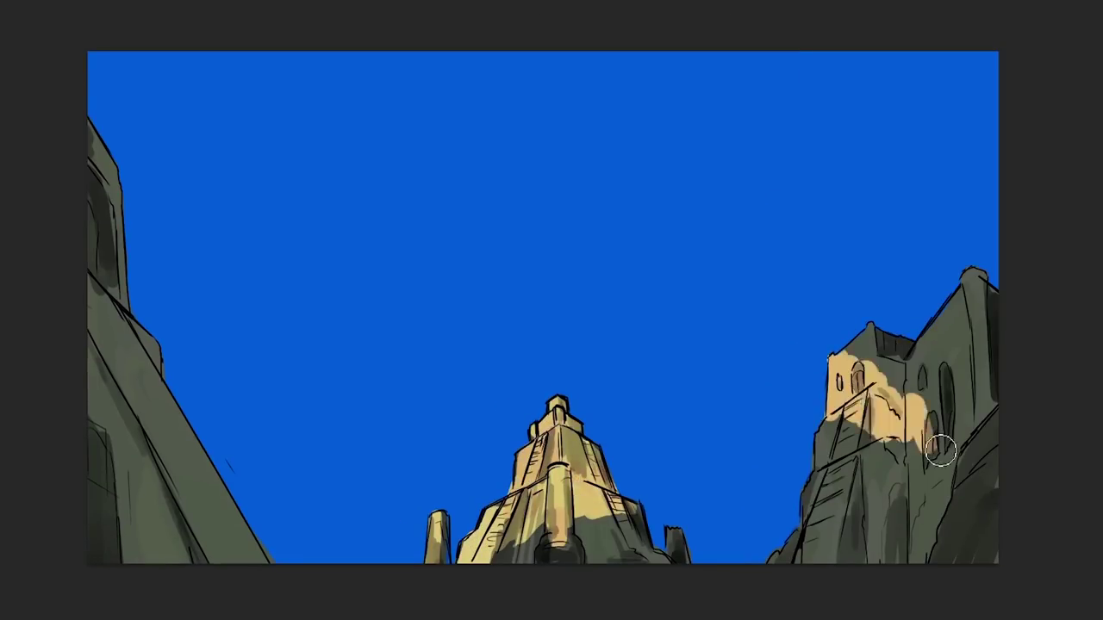
pyautogui.moveTo(938, 450)
pyautogui.mouseDown()
pyautogui.moveTo(908, 480)
pyautogui.moveTo(1005, 350)
pyautogui.moveTo(870, 405)
pyautogui.mouseUp()
pyautogui.moveTo(849, 457); pyautogui.dragTo(815, 511)
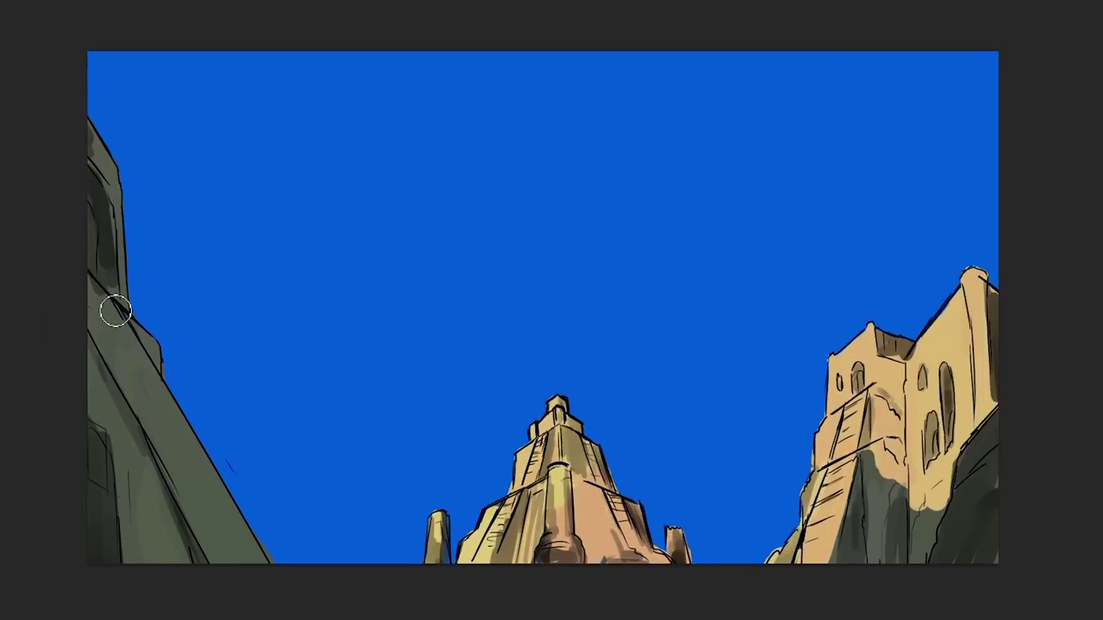
pyautogui.moveTo(113, 310); pyautogui.dragTo(153, 414)
# - Add a new layer above Layer 3 and paint light sandy highlights over the central ziggurat's peak
pyautogui.press('f')
pyautogui.hotkey('ctrl', 'shift', 'alt', 'n')
pyautogui.scroll(2, 598, 461)
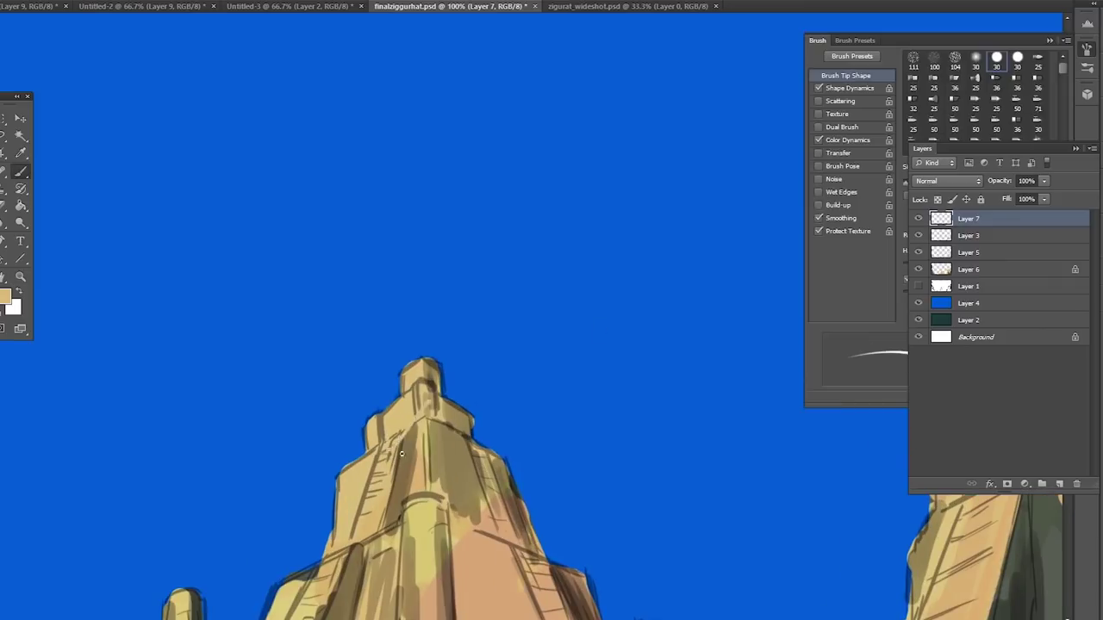
pyautogui.press('Escape')
pyautogui.click(431, 362)
pyautogui.press('Return')
pyautogui.click(968, 235)
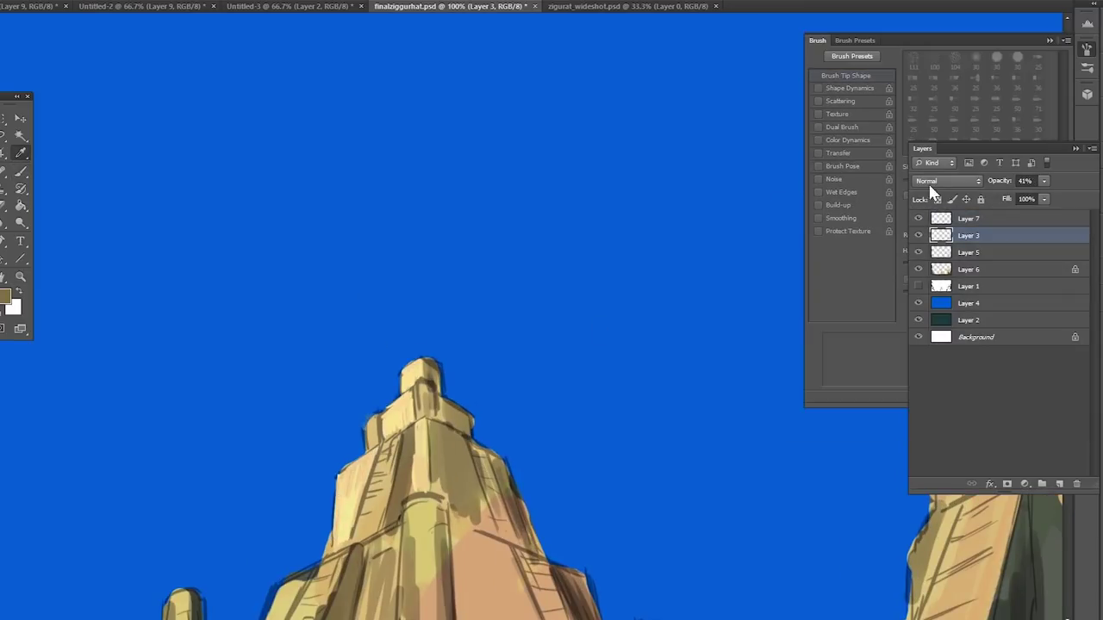
pyautogui.hotkey('ctrl', 'z')
pyautogui.click(940, 219)
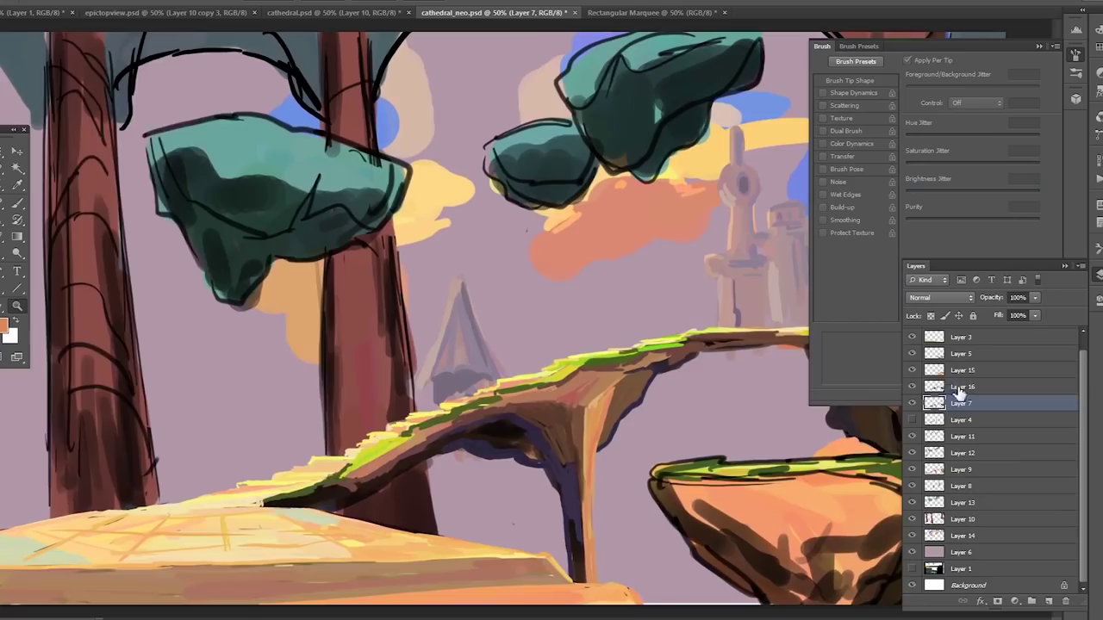
# - Show the cathedral_neo.psd canvas full screen without the surrounding interface
pyautogui.press('f')
pyautogui.press('f')
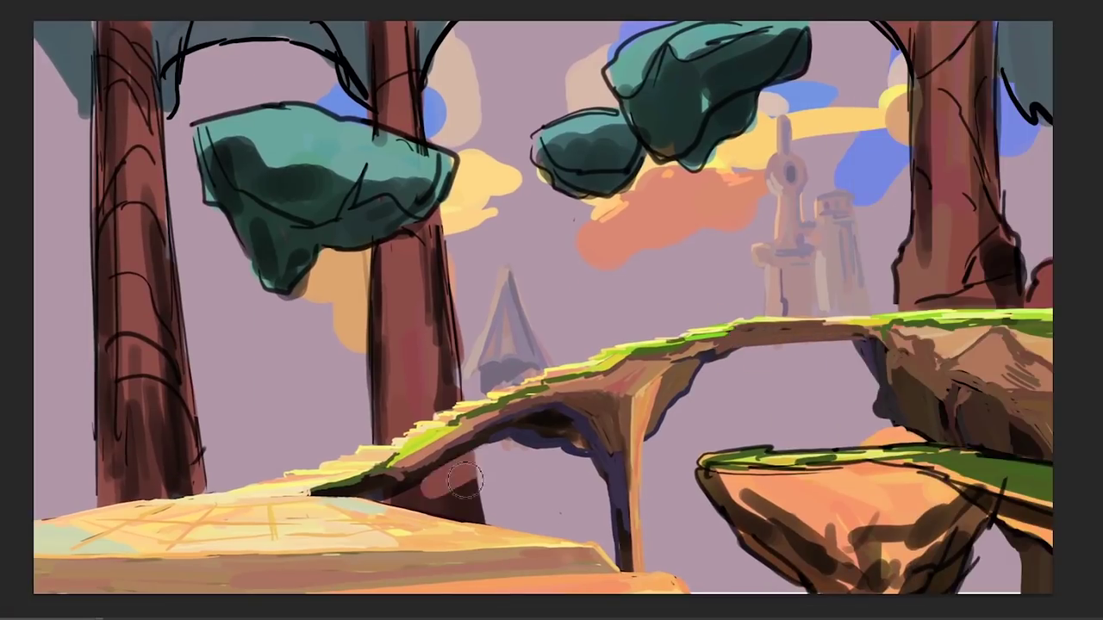
pyautogui.press('f')
pyautogui.press('f')
pyautogui.press('f')
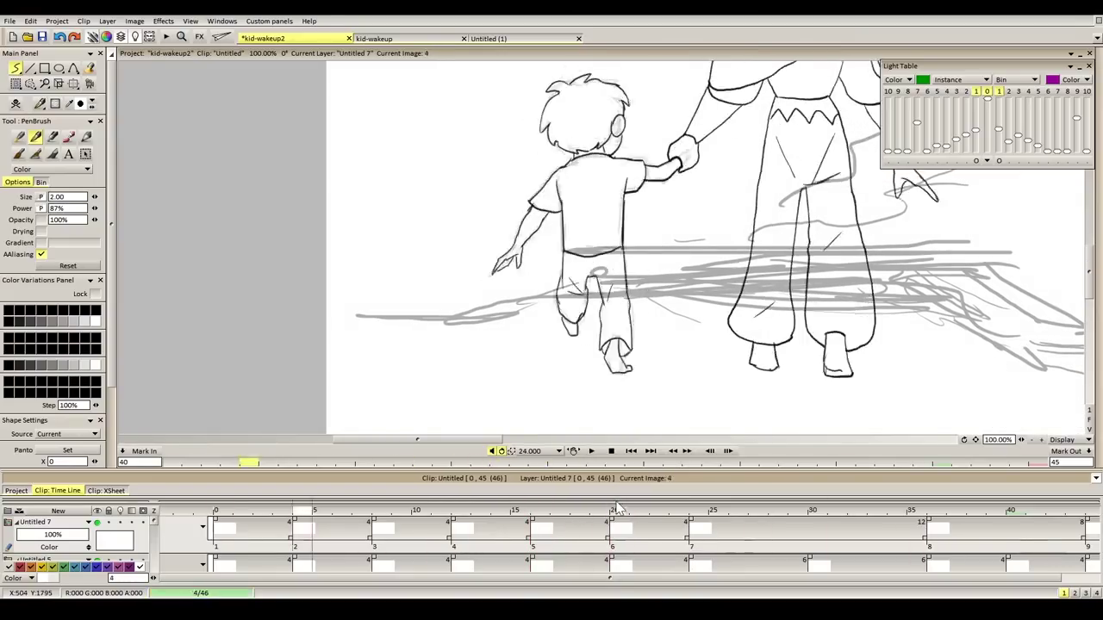
pyautogui.click(999, 161)
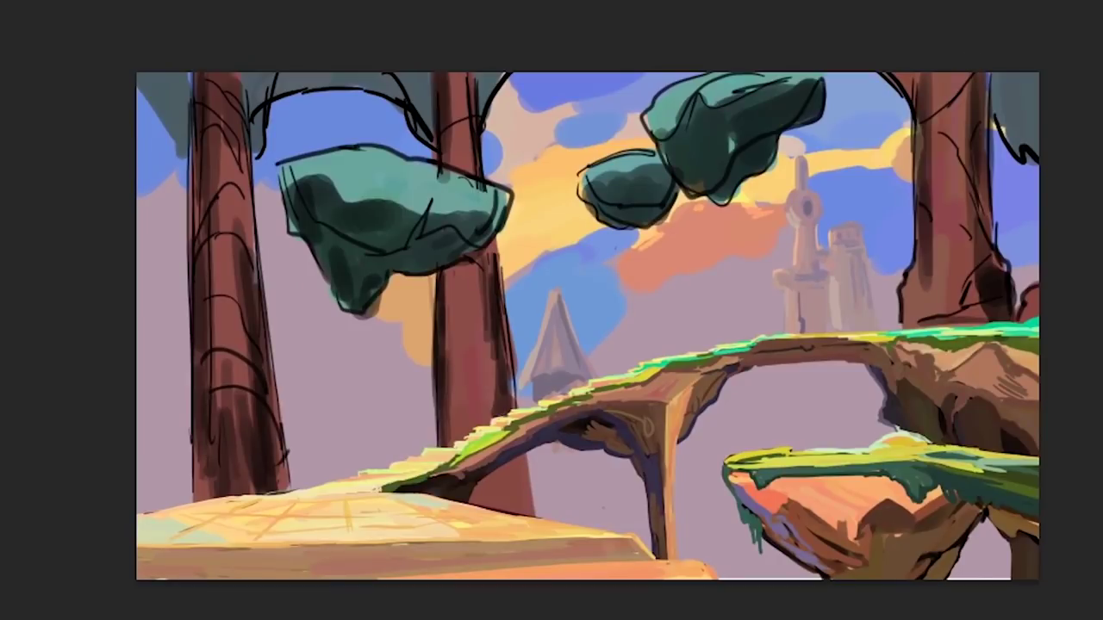
# - Paint the distant cliffs, stone steps and tower bases behind the bridge, using colours sampled from the scene
pyautogui.moveTo(584, 465)
pyautogui.mouseDown()
pyautogui.moveTo(727, 578)
pyautogui.moveTo(655, 552)
pyautogui.mouseUp()
pyautogui.keyDown('alt'); pyautogui.click(810, 194); pyautogui.keyUp('alt')
pyautogui.moveTo(788, 370)
pyautogui.mouseDown()
pyautogui.moveTo(813, 423)
pyautogui.moveTo(879, 379)
pyautogui.mouseUp()
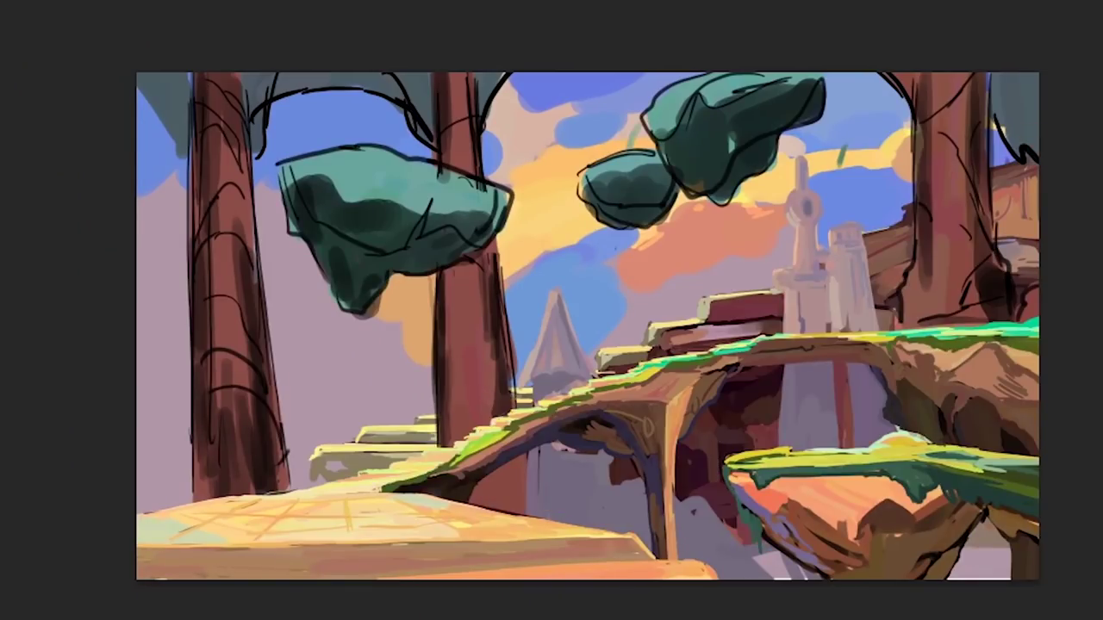
# - Transform the background cliffs and steps so they are mirrored, narrower and placed behind the two left-hand tree trunks
pyautogui.moveTo(733, 301); pyautogui.dragTo(710, 372)
pyautogui.press('Return')
pyautogui.hotkey('ctrl', 'l')
pyautogui.moveTo(1009, 400); pyautogui.dragTo(953, 402)
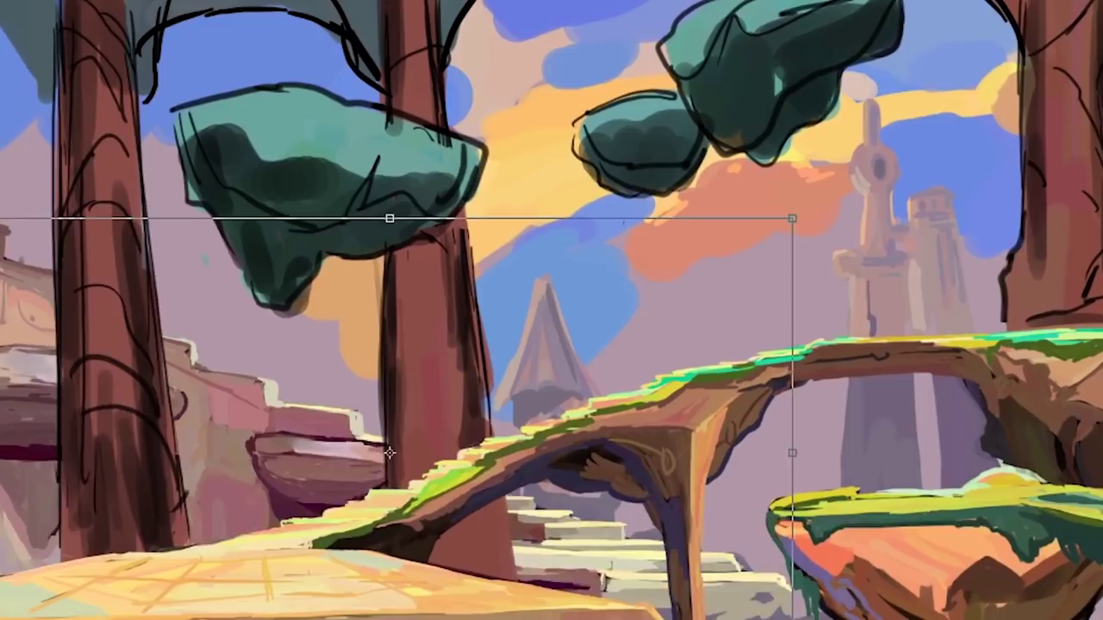
pyautogui.moveTo(787, 616); pyautogui.dragTo(692, 617)
pyautogui.press('Return')
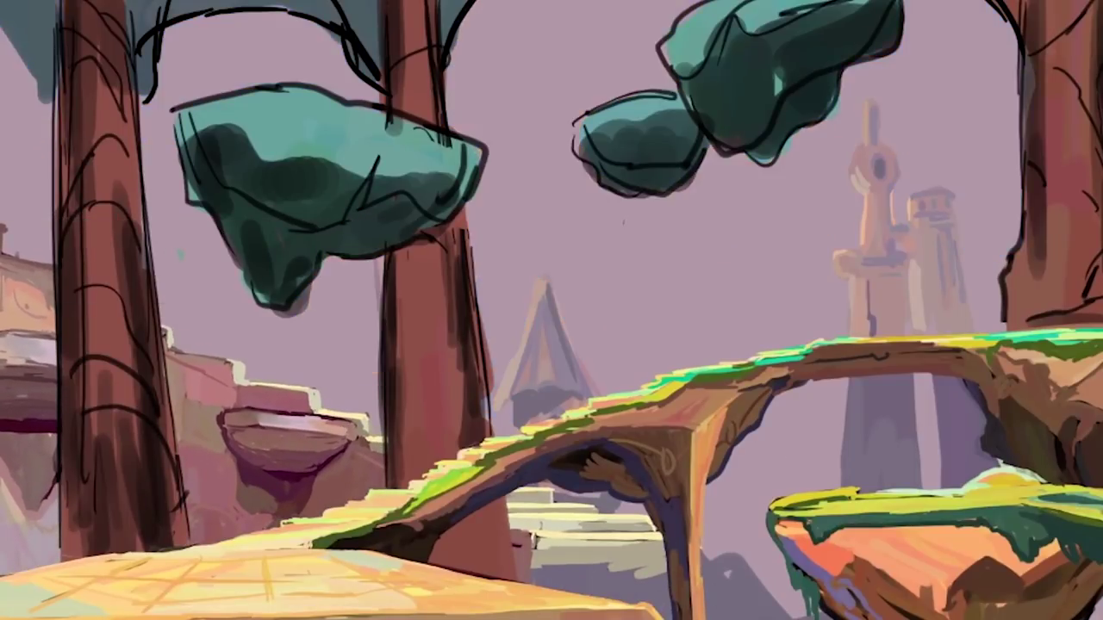
# - Sample the distant wall's colour under the bridge and move the blue crystal up and away from the distant tower
pyautogui.keyDown('alt'); pyautogui.click(598, 561); pyautogui.keyUp('alt')
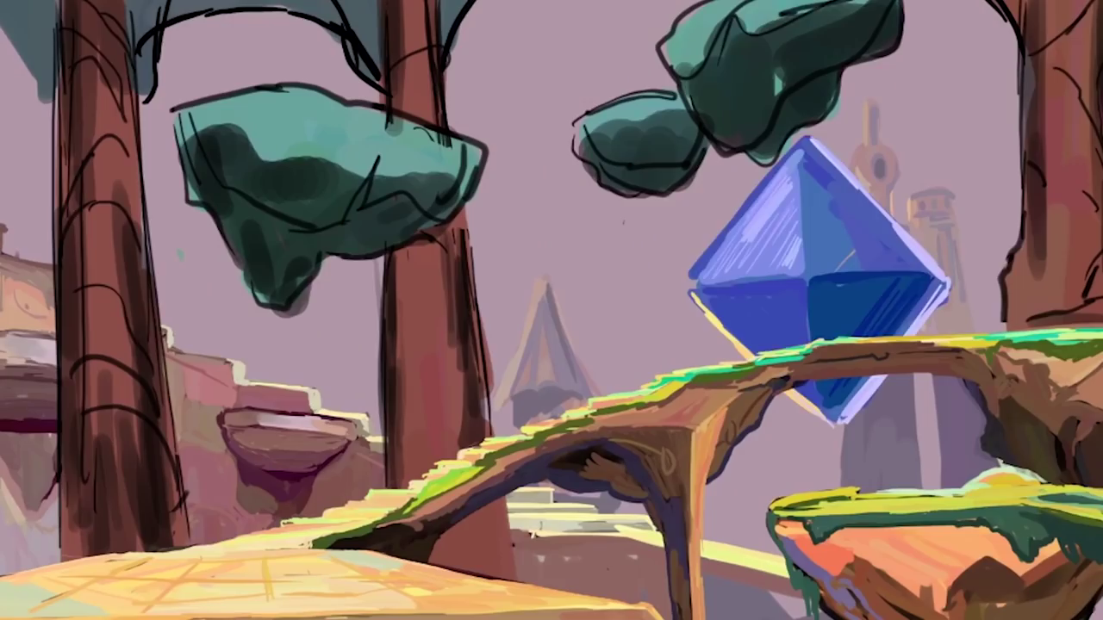
pyautogui.moveTo(819, 284); pyautogui.dragTo(702, 233)
pyautogui.press('Return')
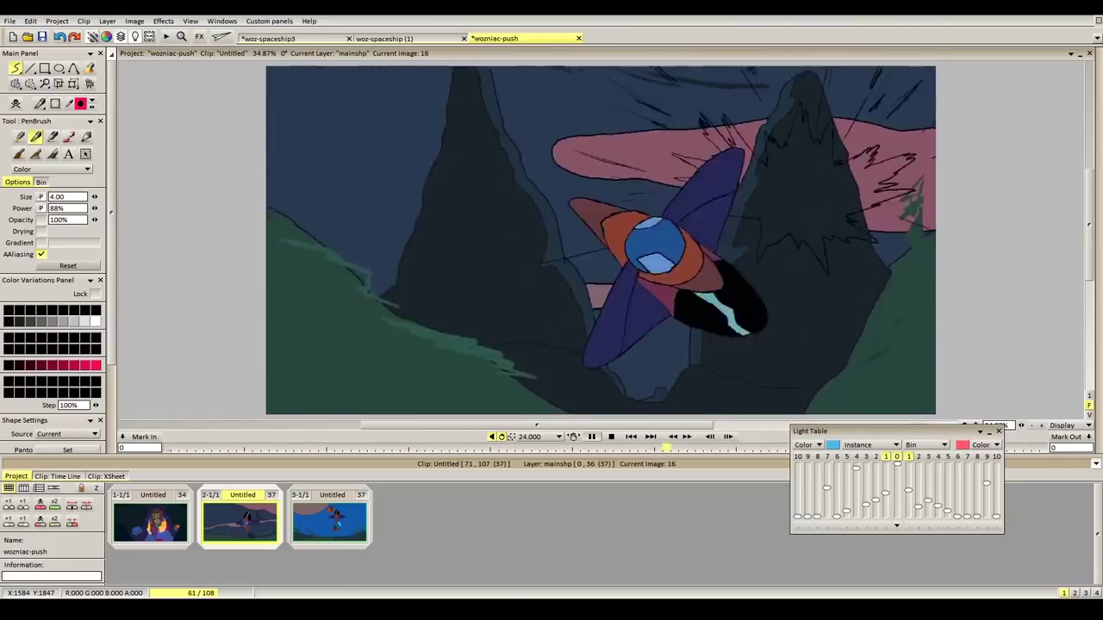
# - In TVPaint, open the third clip of the wozniac-push project in its timeline and go through its layers
pyautogui.doubleClick(329, 521)
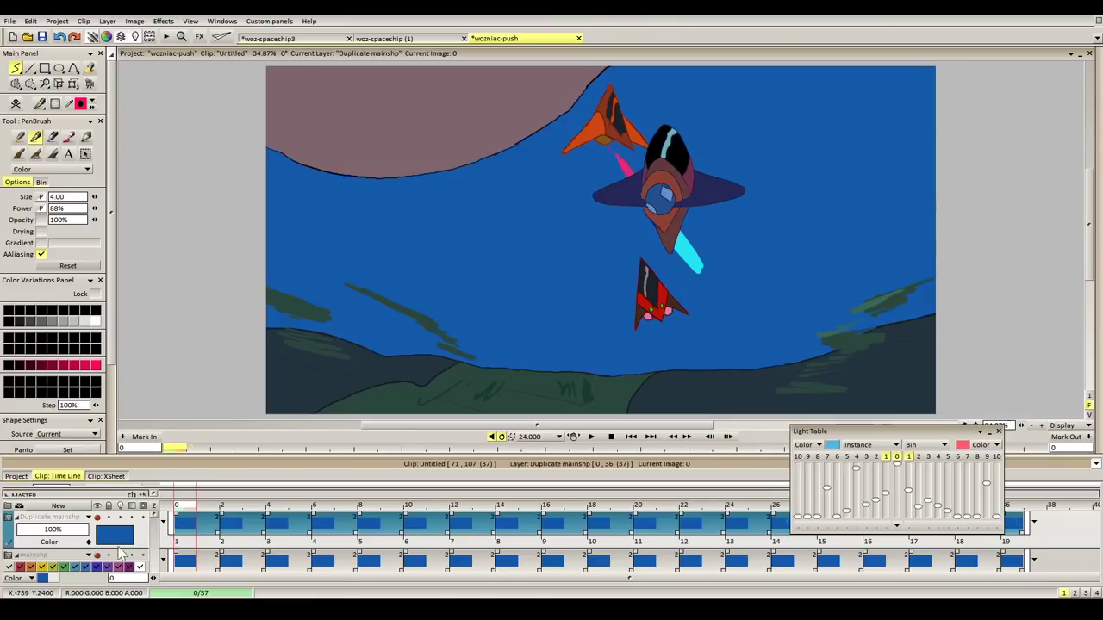
pyautogui.scroll(-1, 158, 524)
pyautogui.click(98, 532)
pyautogui.scroll(-2, 135, 542)
pyautogui.rightClick(96, 539)
pyautogui.click(83, 541)
pyautogui.rightClick(83, 540)
pyautogui.click(96, 534)
pyautogui.scroll(1, 154, 549)
pyautogui.scroll(-1, 153, 549)
pyautogui.scroll(-1, 158, 547)
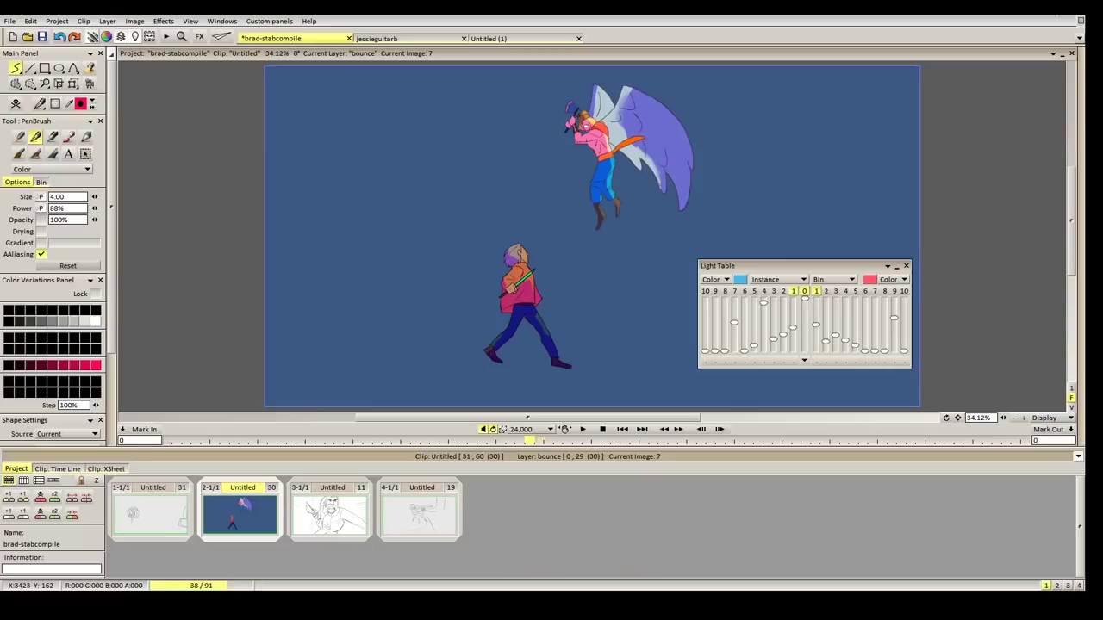
# - Play the brad-stabcompile project and move the Light Table panel away from the characters
pyautogui.click(586, 433)
pyautogui.moveTo(810, 268); pyautogui.dragTo(737, 429)
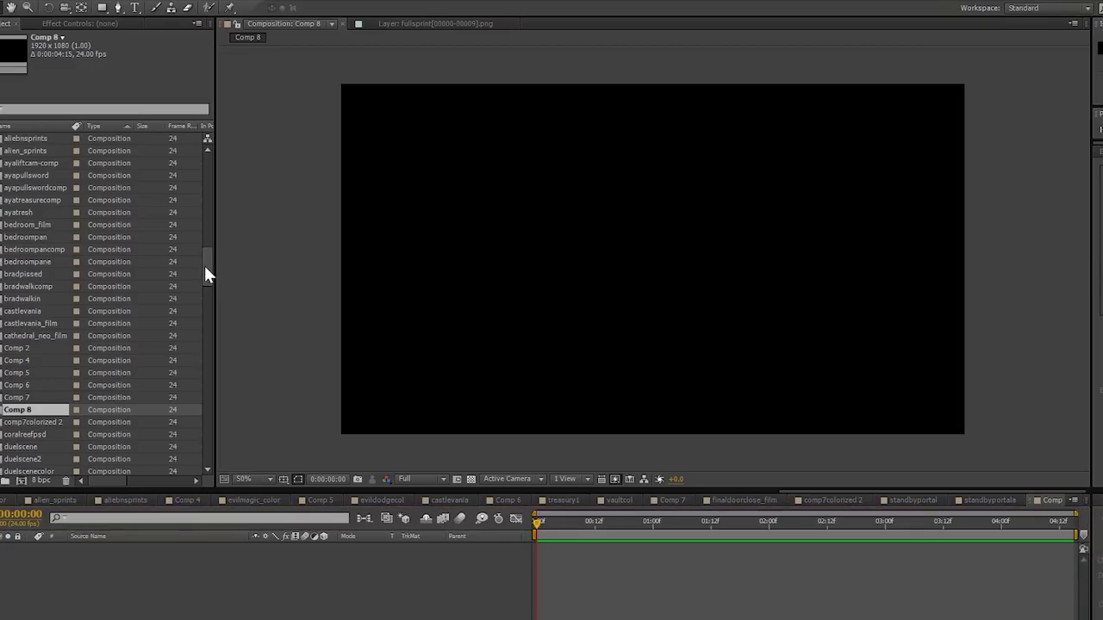
# - In After Effects, import finalziggurhat.psd as a composition with editable layer styles
pyautogui.moveTo(204, 266); pyautogui.dragTo(190, 454)
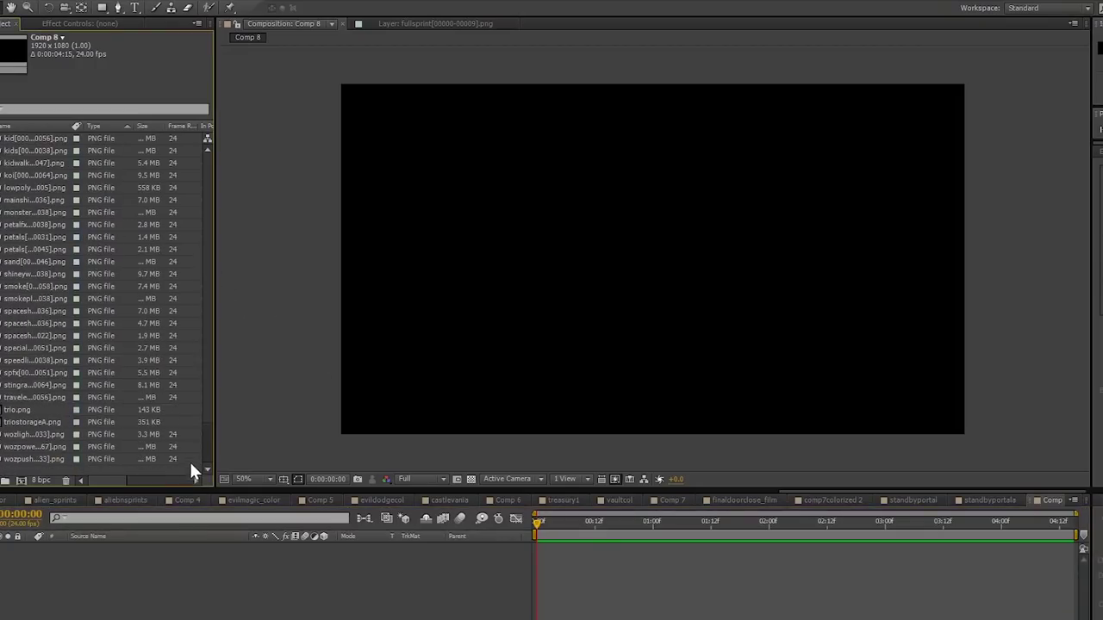
pyautogui.rightClick(185, 470)
pyautogui.moveTo(216, 519)
pyautogui.click(371, 520)
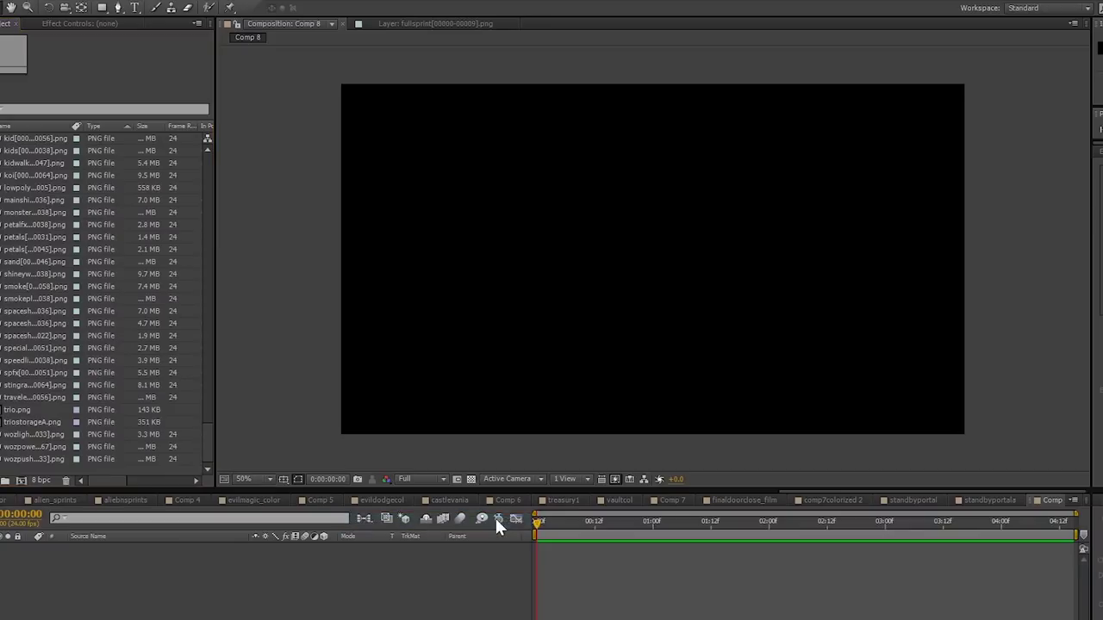
pyautogui.press('Escape')
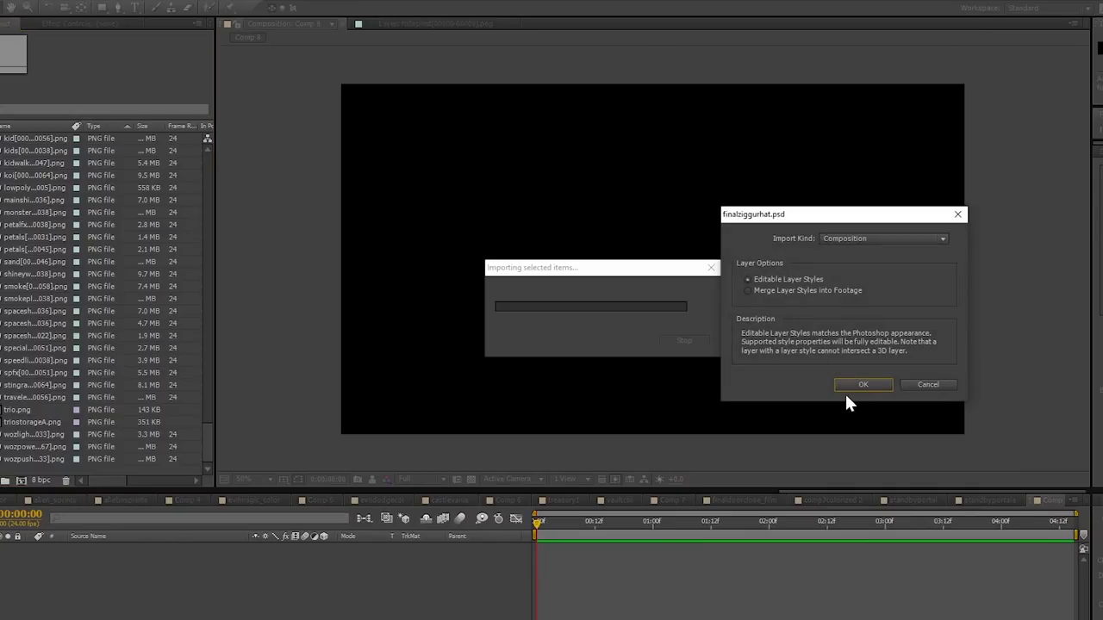
pyautogui.click(859, 386)
# - Expand the finalziggurhat layers folder in the project and place its Layer 8 in Comp 8
pyautogui.scroll(-2, 134, 366)
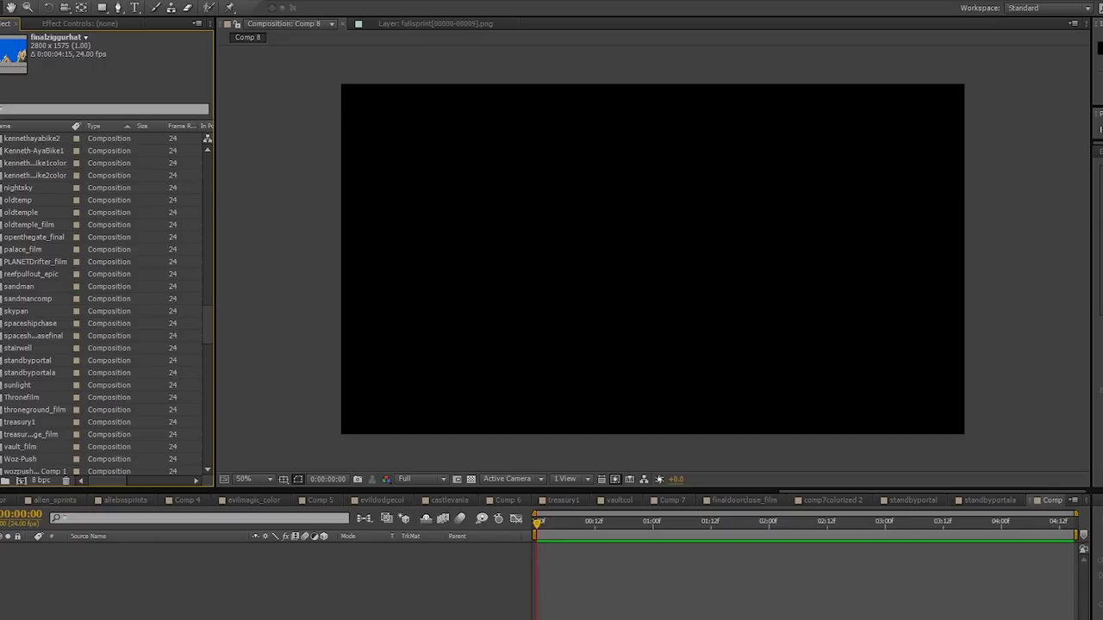
pyautogui.moveTo(213, 325); pyautogui.dragTo(218, 120)
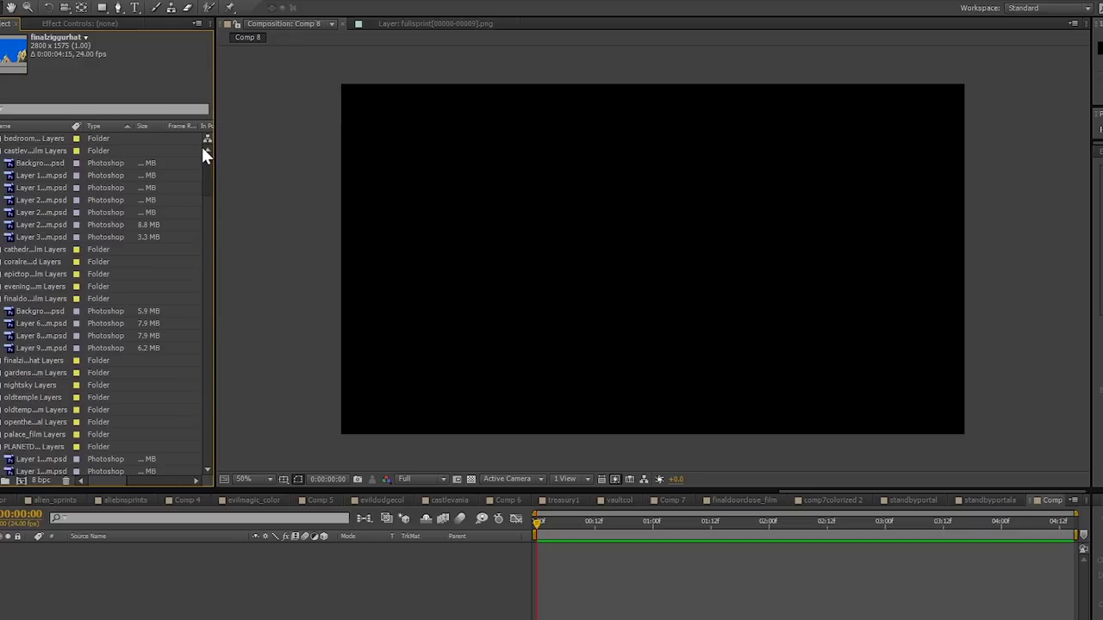
pyautogui.doubleClick(26, 362)
pyautogui.click(25, 380)
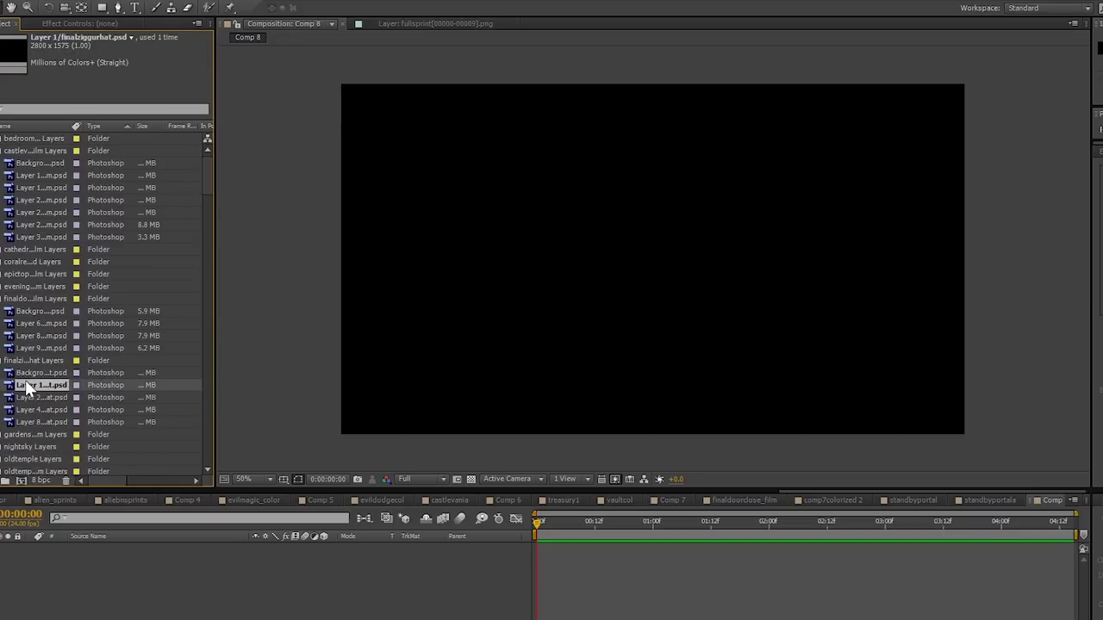
pyautogui.click(33, 405)
pyautogui.click(33, 421)
pyautogui.moveTo(32, 425); pyautogui.dragTo(673, 272)
# - Scale down the Layer 8 ruins artwork to roughly fit the Comp 8 frame and nudge it leftward to centre it
pyautogui.press(',')
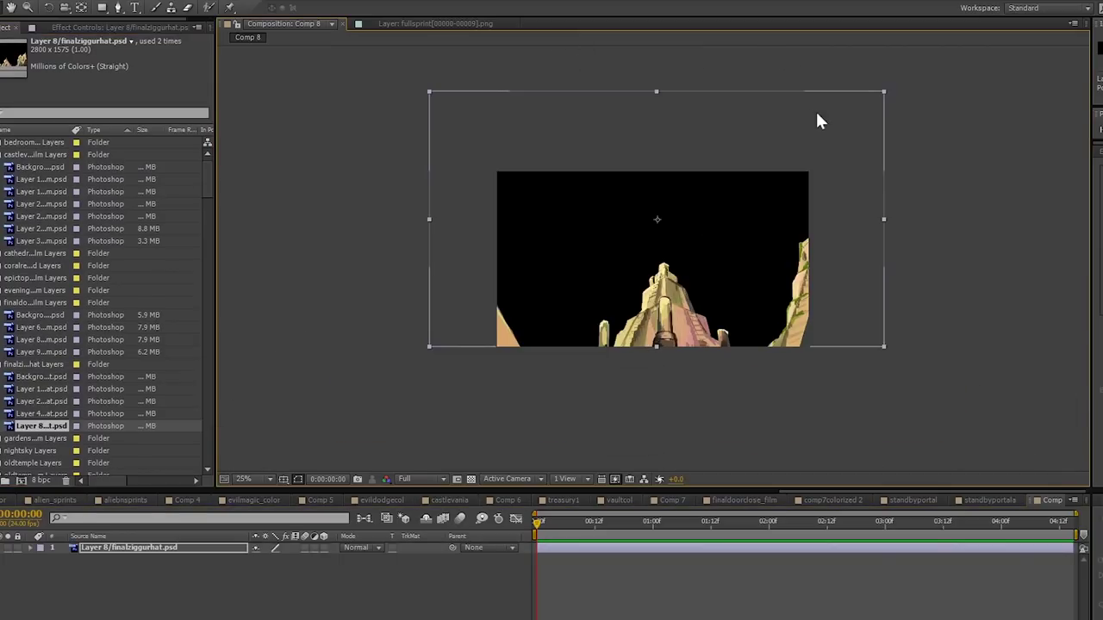
pyautogui.moveTo(883, 91); pyautogui.dragTo(770, 207)
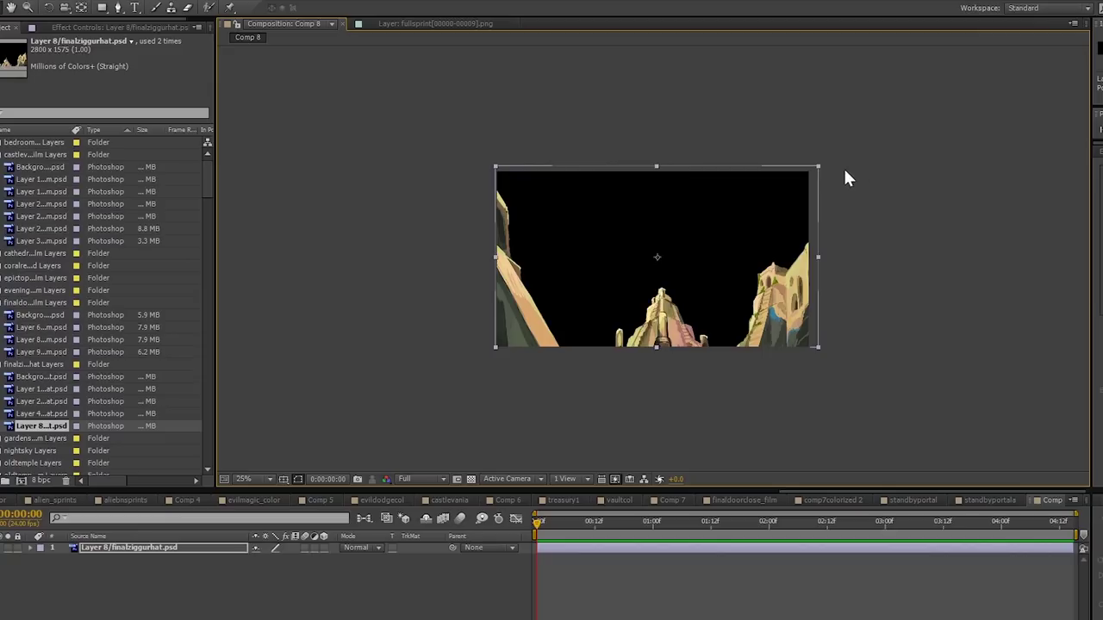
pyautogui.hotkey('shift', 'Left')
pyautogui.hotkey('shift', 'Left')
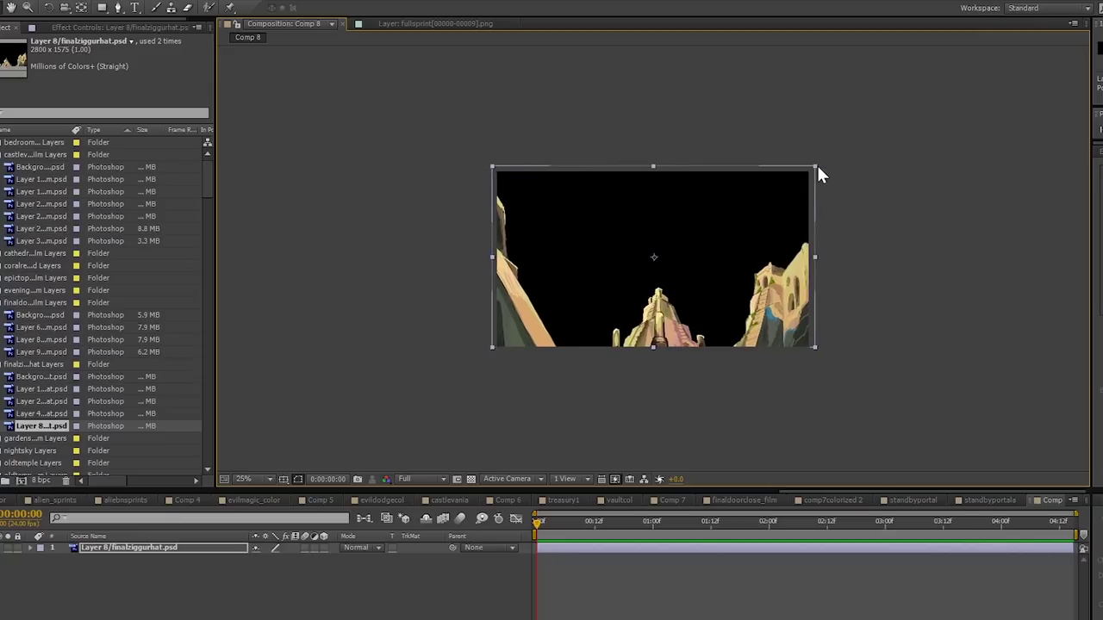
pyautogui.moveTo(814, 167); pyautogui.dragTo(814, 168)
pyautogui.click(755, 166)
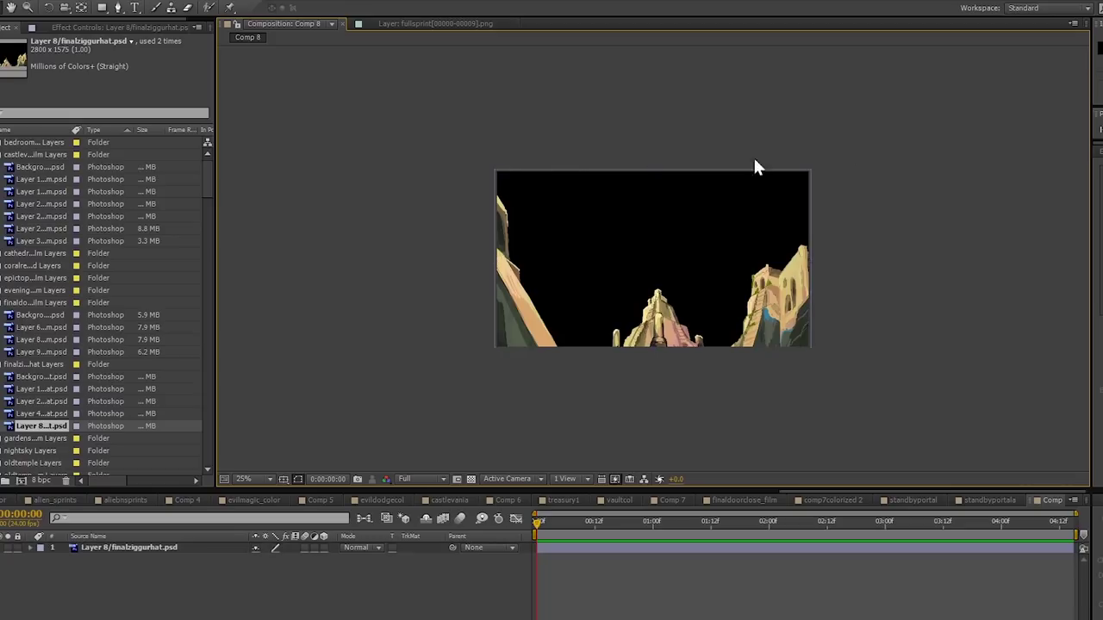
# - Add the blue sky, Layer 4 of finalziggurhat.psd, to Comp 8 and order it beneath Layer 8
pyautogui.click(41, 414)
pyautogui.moveTo(89, 414); pyautogui.dragTo(668, 250)
pyautogui.moveTo(158, 547); pyautogui.dragTo(143, 567)
pyautogui.click(21, 556)
pyautogui.click(178, 403)
pyautogui.press('.')
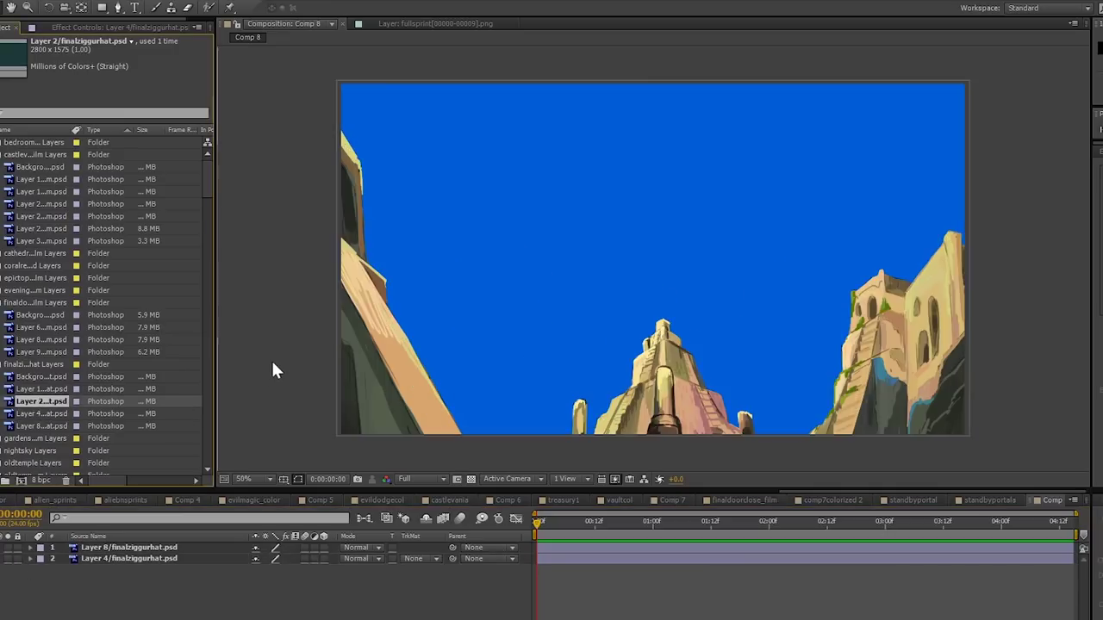
pyautogui.click(596, 559)
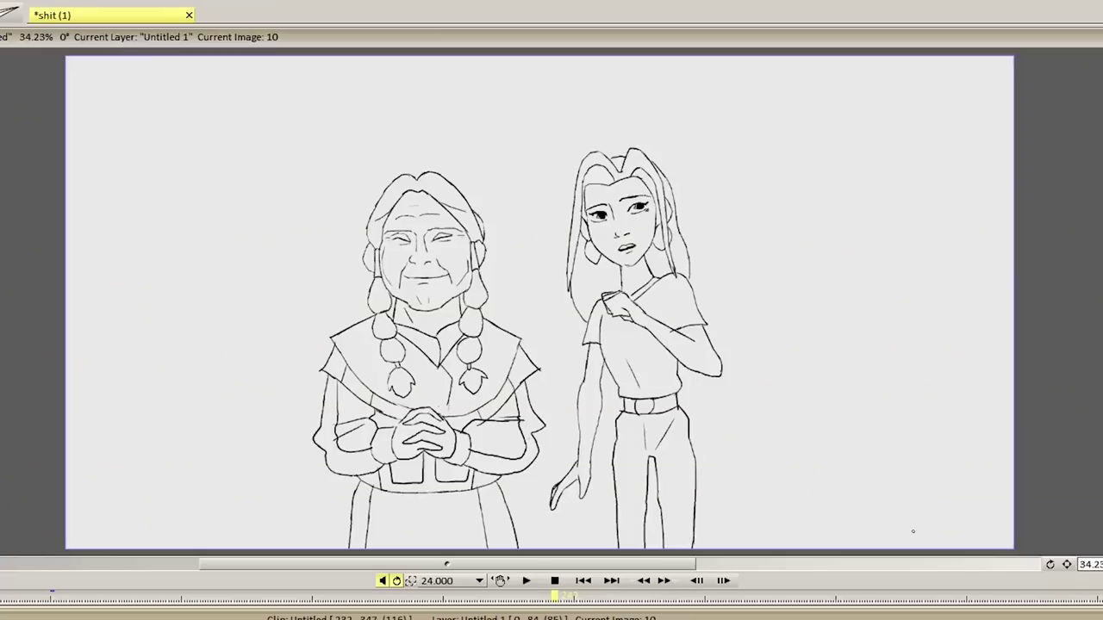
# - In TVPaint, play the sketched animation of the two standing women
pyautogui.click(540, 588)
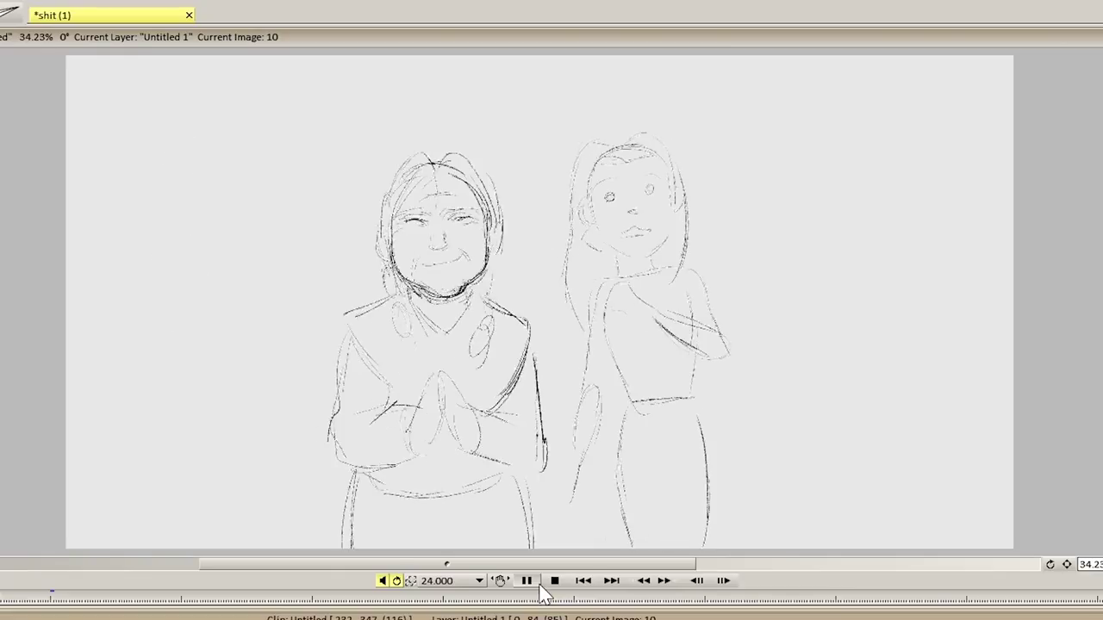